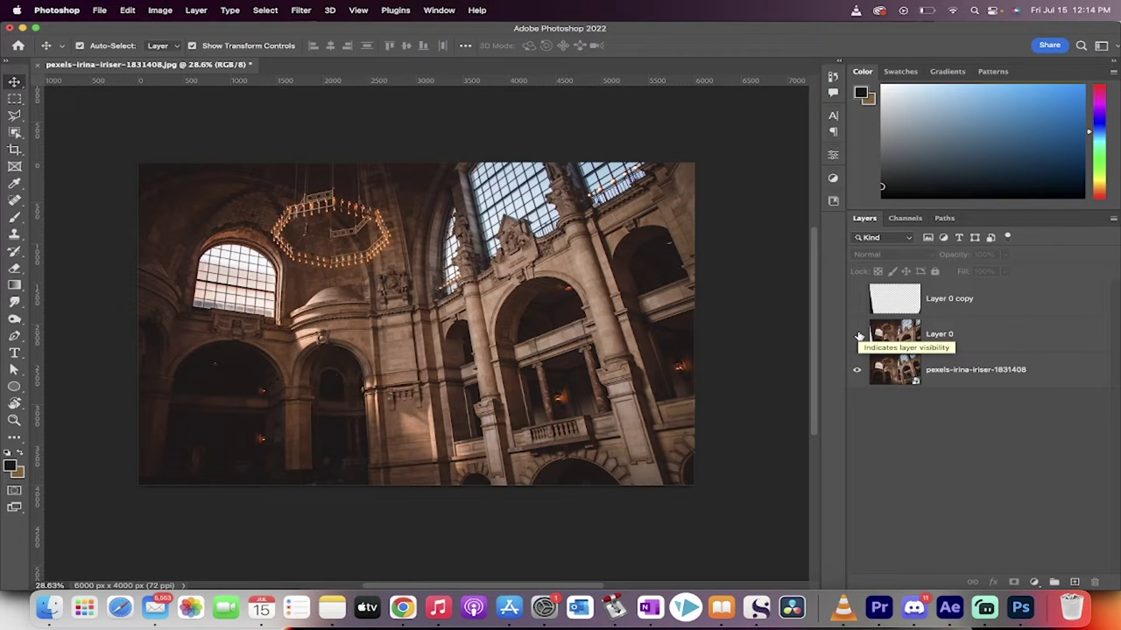
- Show Layer 0 and Layer 0 copy in the example, then open the Pictures folder holding 222.jpg
{"action": "left_click_drag", "start_coordinate": [859, 335], "coordinate": [863, 299]}
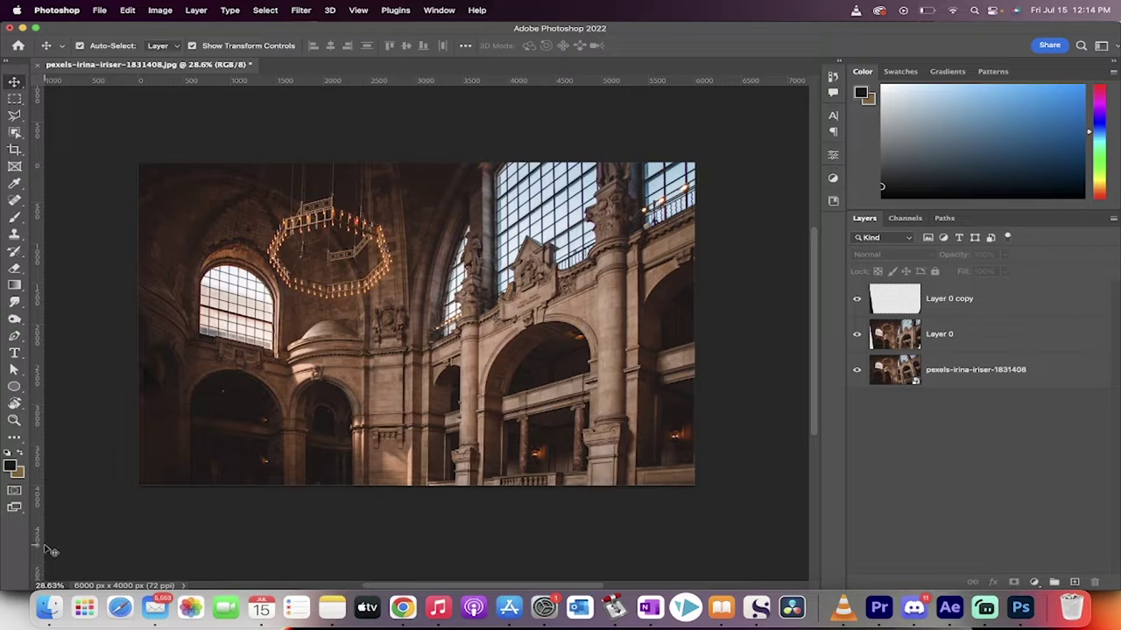
{"action": "left_click", "coordinate": [49, 608]}
- Open 222.jpg as a new document and unlock its Background into Layer 0
{"action": "left_click_drag", "start_coordinate": [689, 250], "coordinate": [513, 75]}
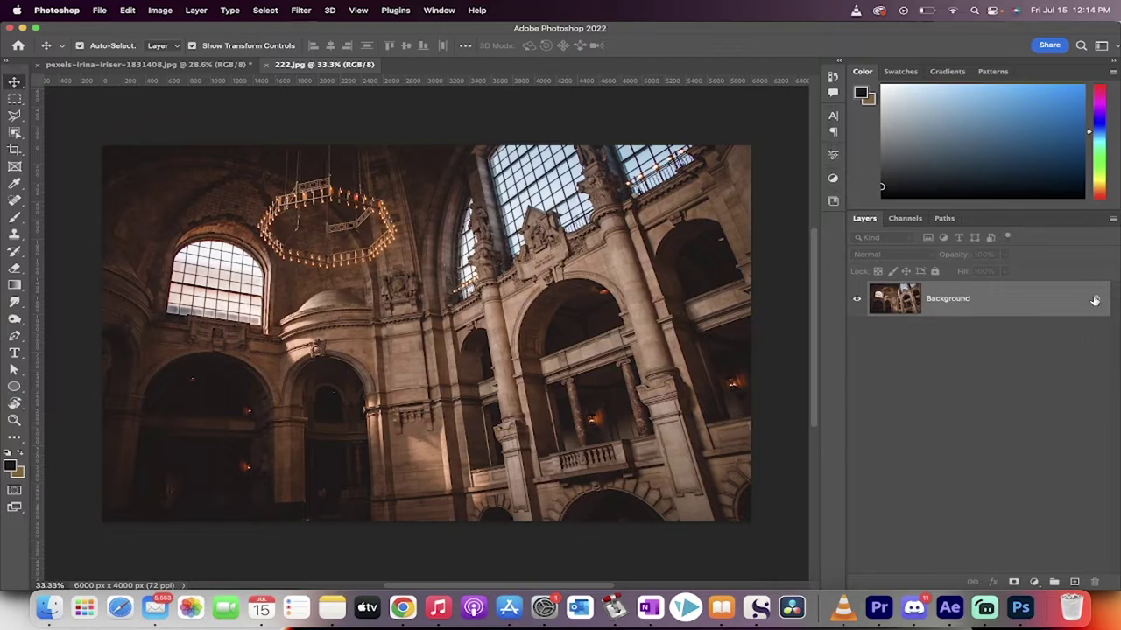
{"action": "left_click", "coordinate": [1094, 300]}
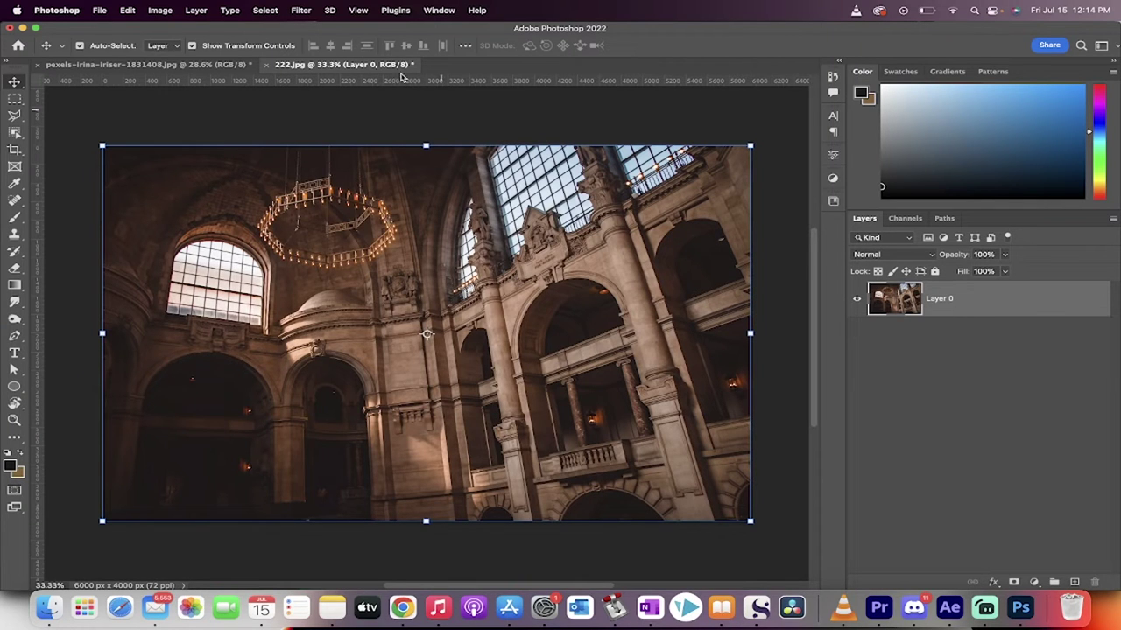
{"action": "left_click", "coordinate": [301, 8]}
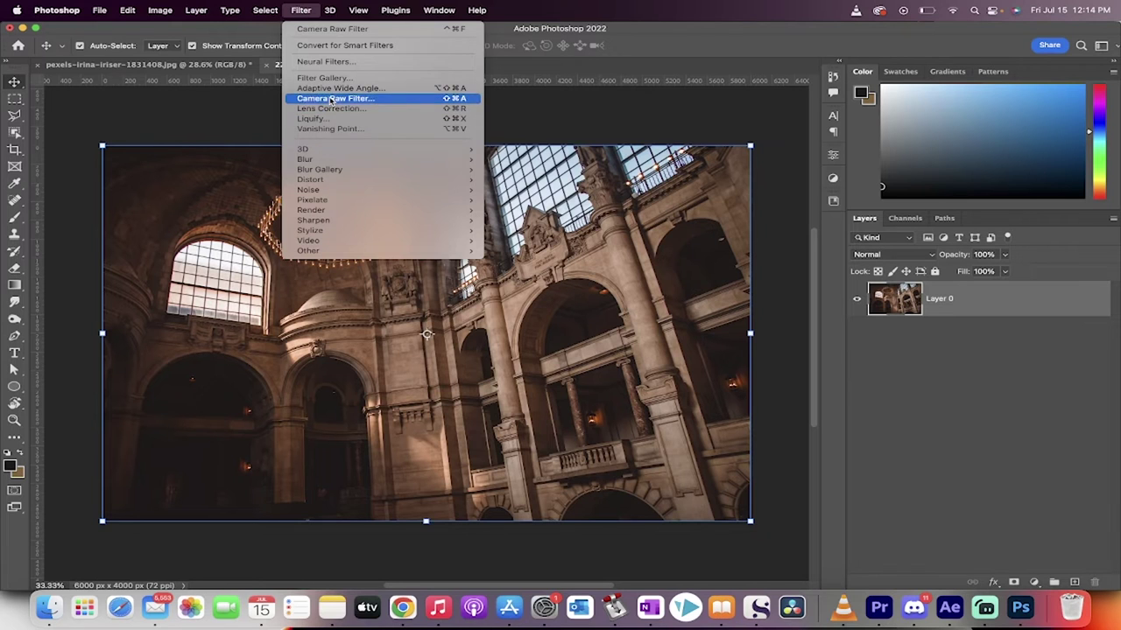
- In Camera Raw, apply Upright Guided with guides on the left and right columns and the ledge
{"action": "left_click", "coordinate": [331, 99]}
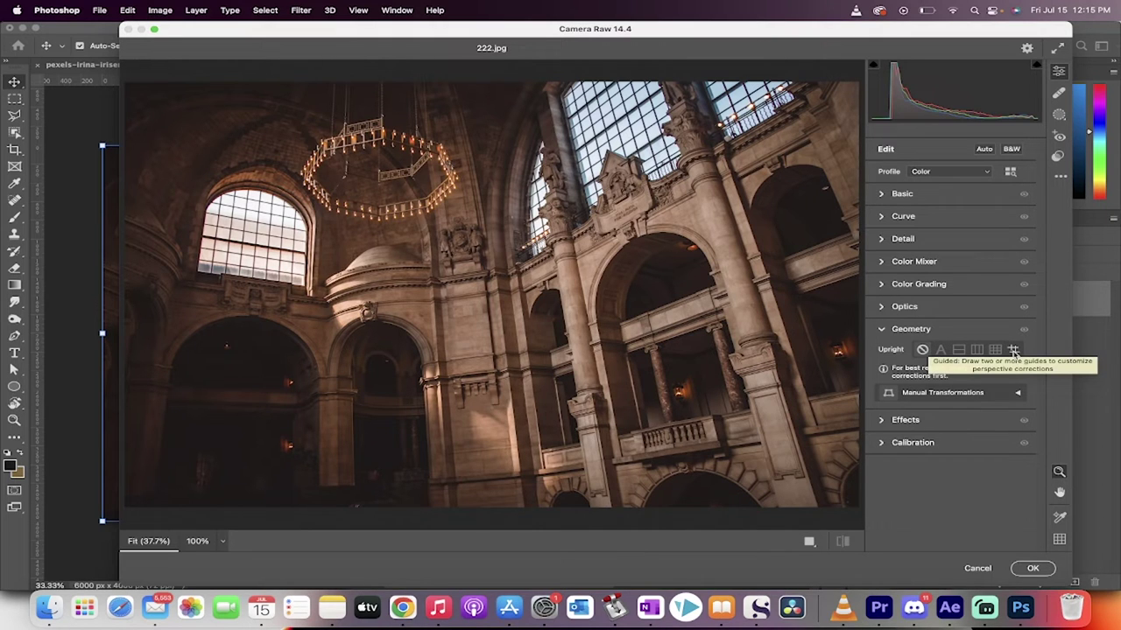
{"action": "left_click", "coordinate": [1014, 350]}
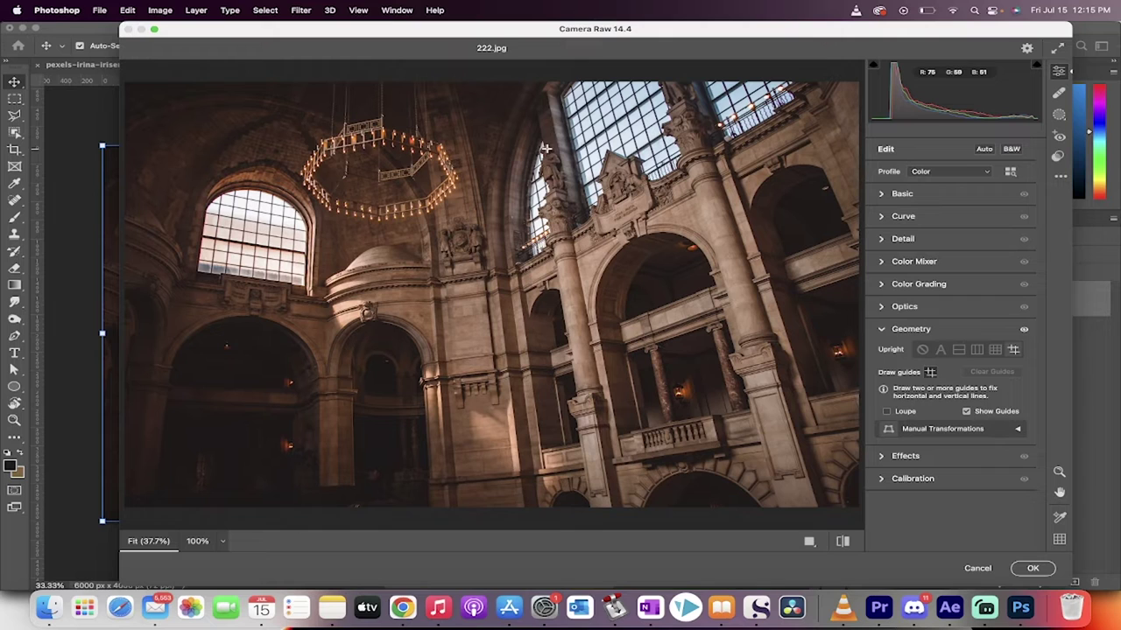
{"action": "left_click_drag", "start_coordinate": [544, 151], "coordinate": [559, 232]}
{"action": "left_click_drag", "start_coordinate": [558, 232], "coordinate": [559, 232]}
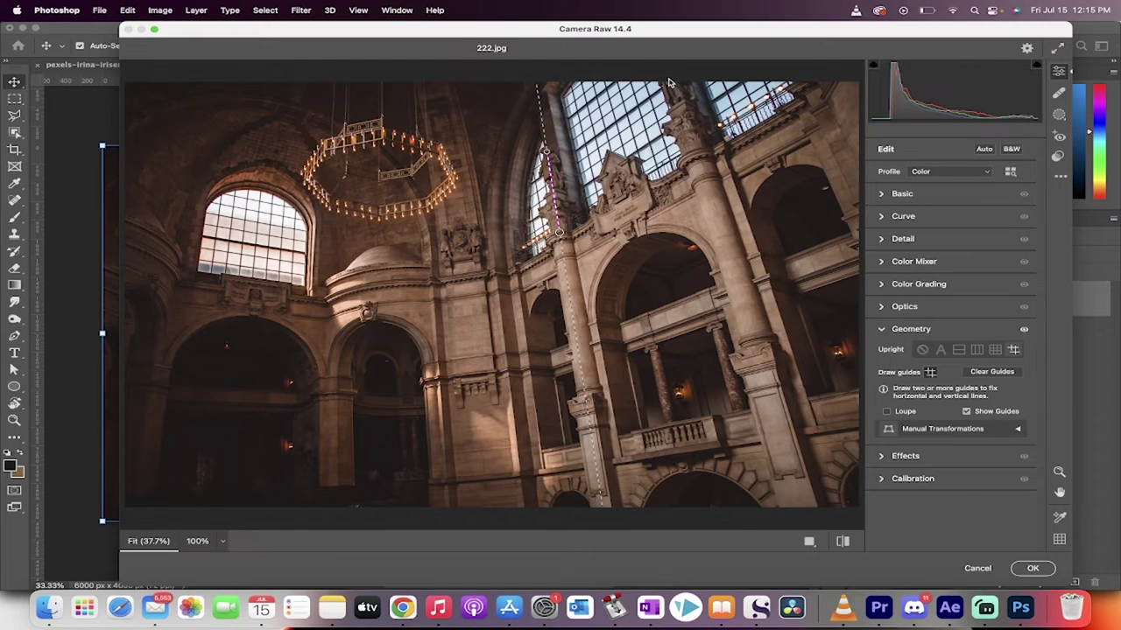
{"action": "left_click_drag", "start_coordinate": [675, 84], "coordinate": [689, 133]}
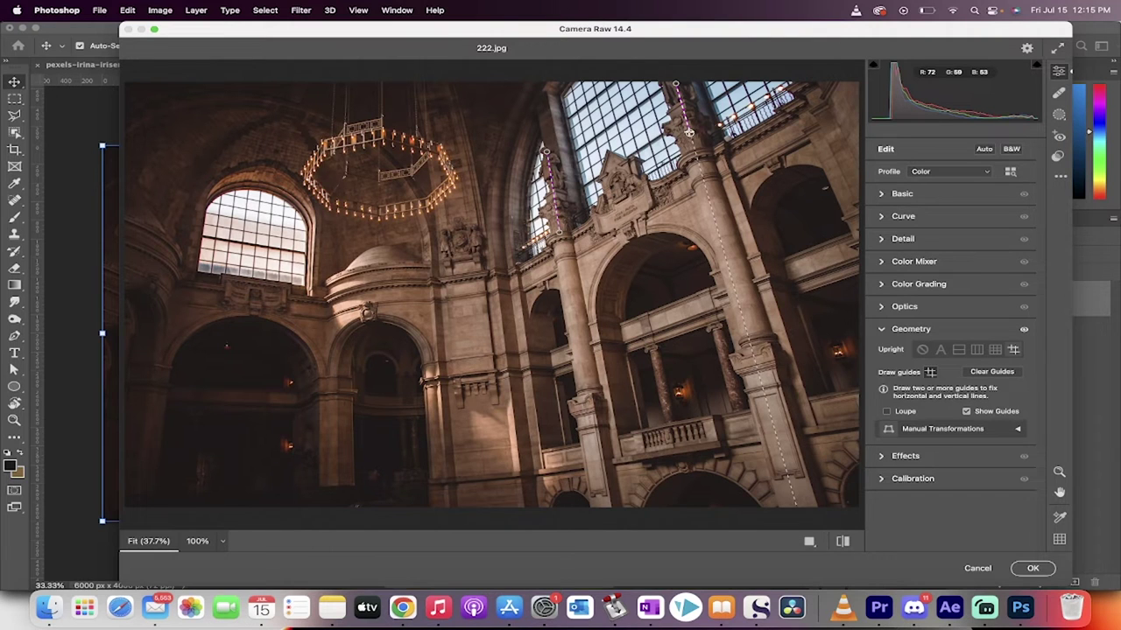
{"action": "left_click_drag", "start_coordinate": [689, 132], "coordinate": [690, 133]}
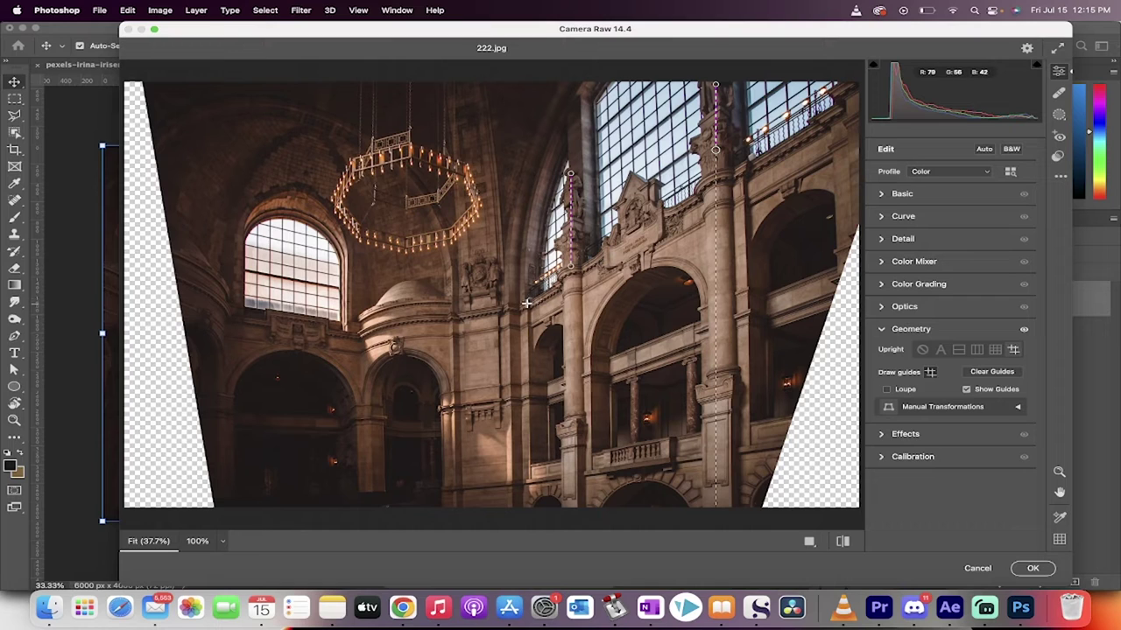
{"action": "left_click_drag", "start_coordinate": [526, 303], "coordinate": [595, 261]}
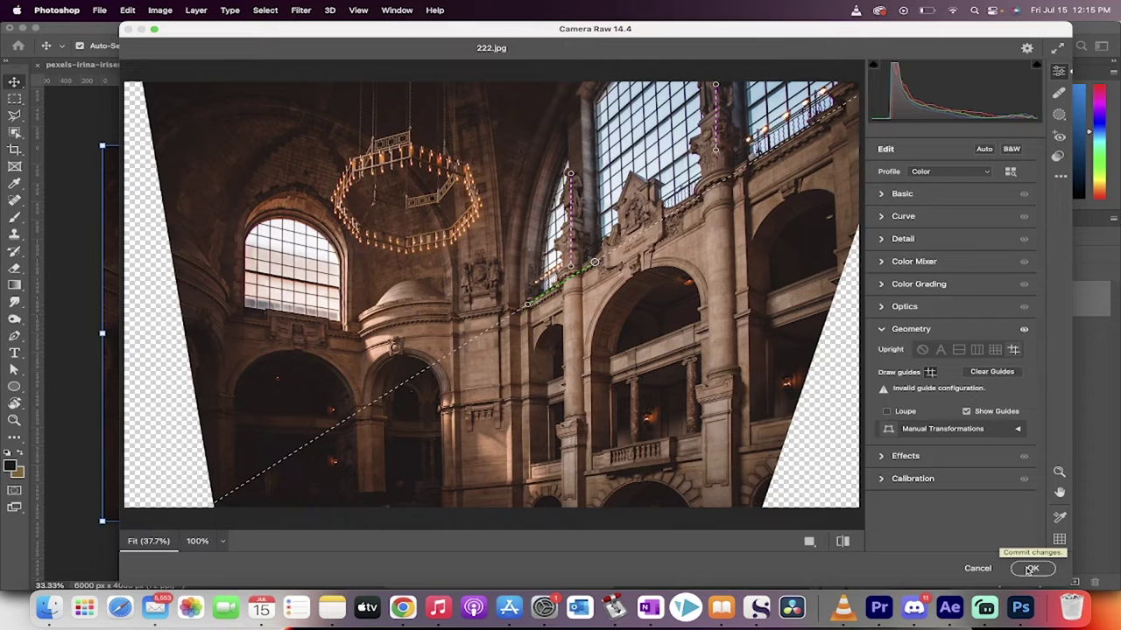
{"action": "left_click", "coordinate": [1031, 569]}
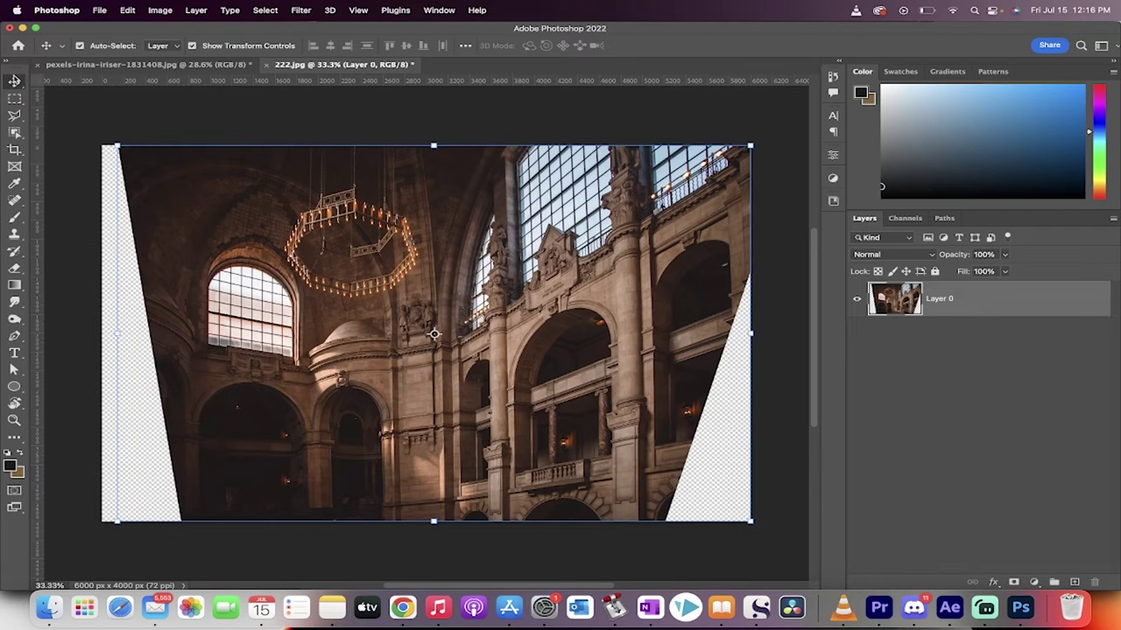
{"action": "left_click", "coordinate": [73, 115]}
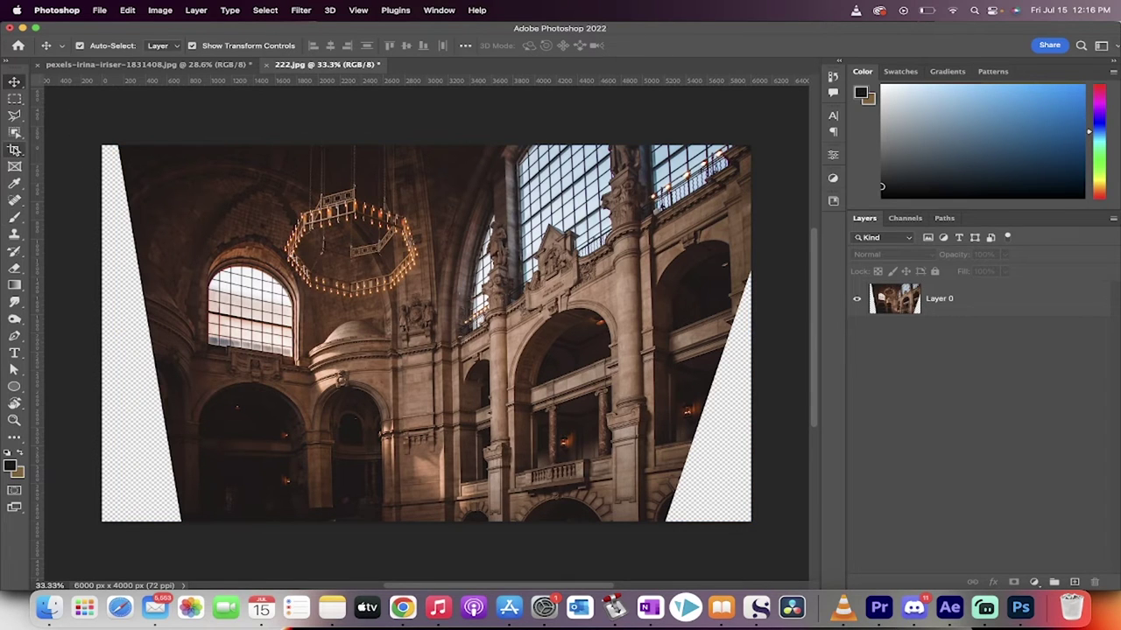
{"action": "left_click_drag", "start_coordinate": [14, 148], "coordinate": [63, 148]}
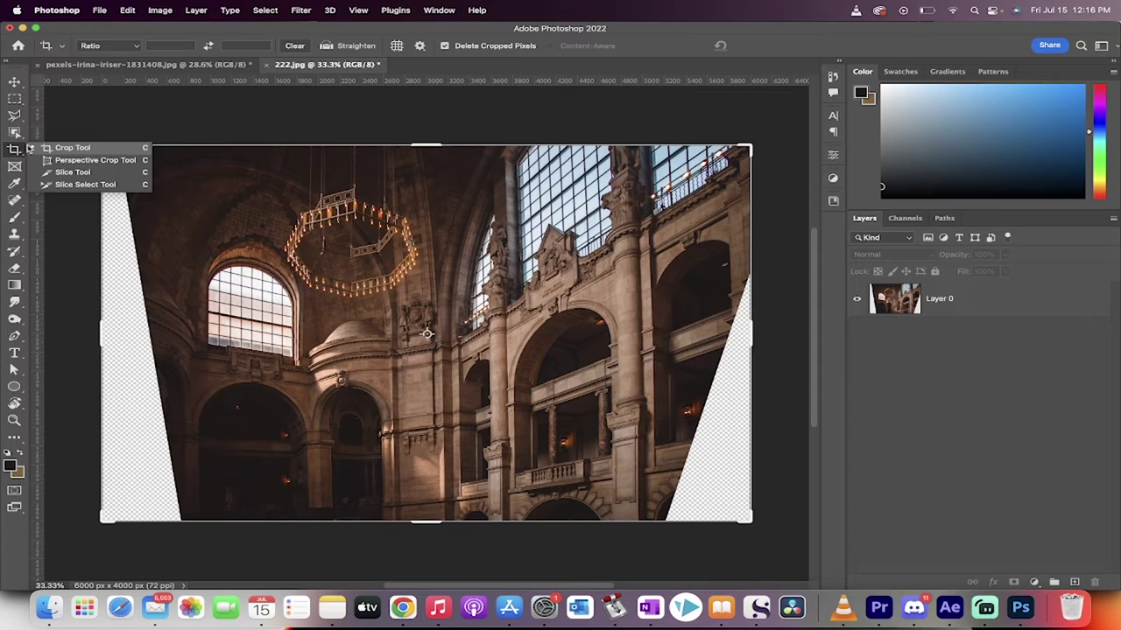
{"action": "left_click", "coordinate": [39, 148]}
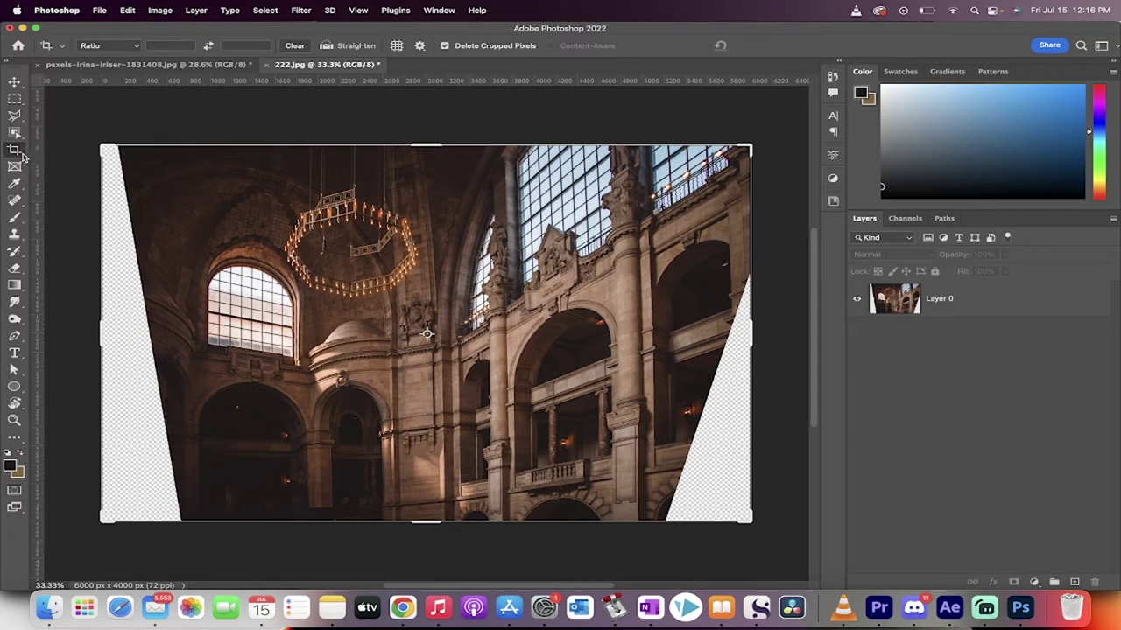
{"action": "left_click_drag", "start_coordinate": [14, 152], "coordinate": [65, 149]}
{"action": "left_click_drag", "start_coordinate": [98, 328], "coordinate": [193, 330]}
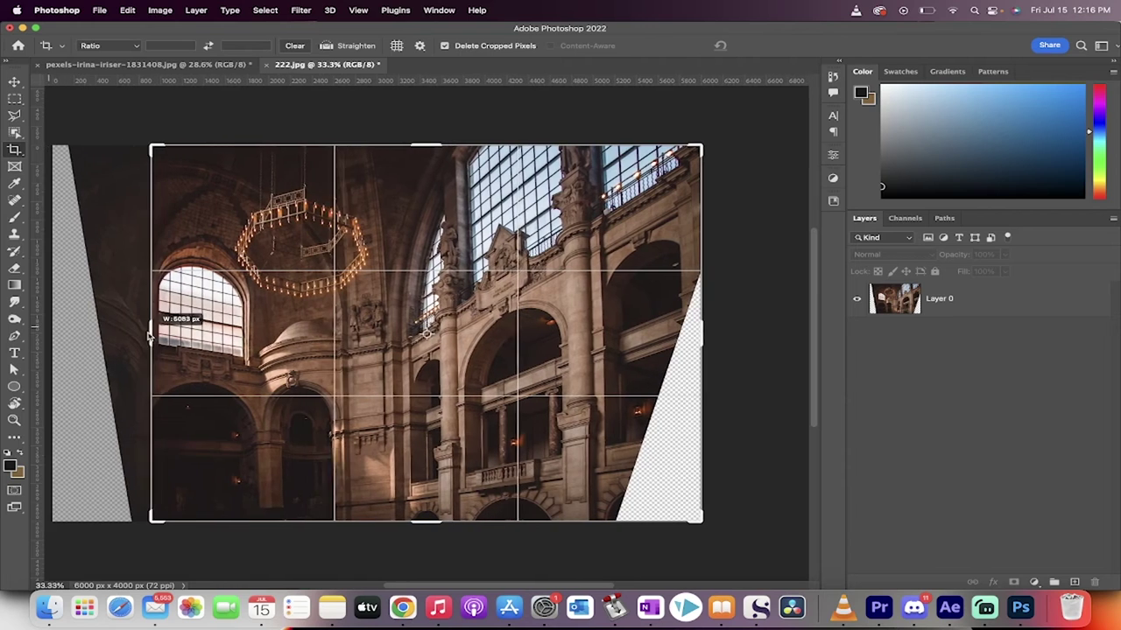
{"action": "left_click_drag", "start_coordinate": [708, 329], "coordinate": [665, 342]}
{"action": "key", "text": "Return"}
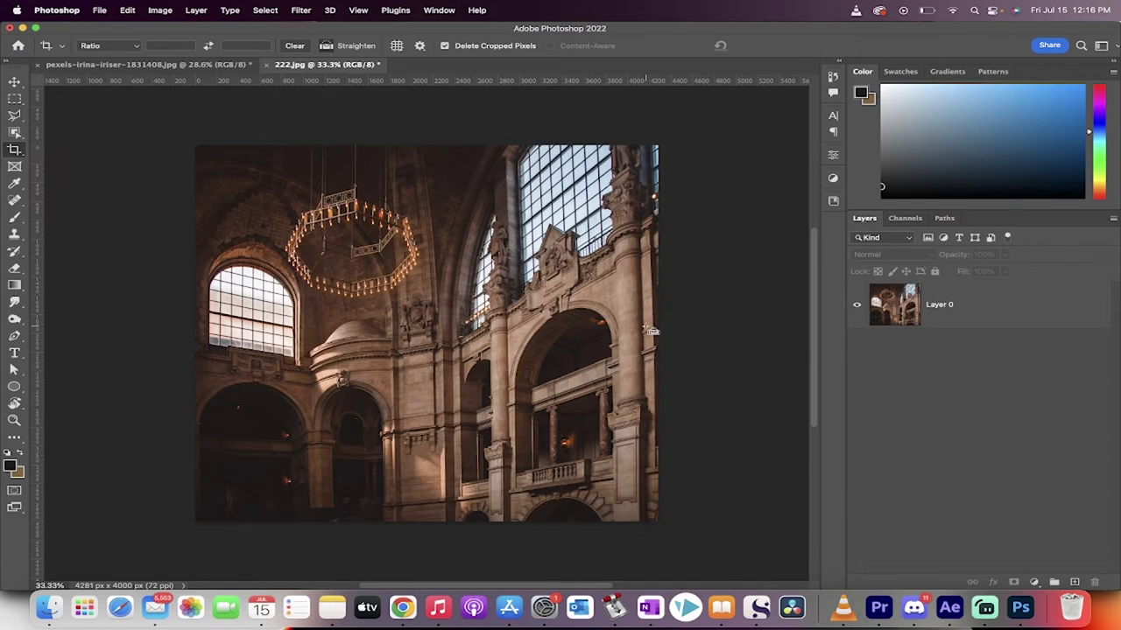
{"action": "key", "text": "super+z"}
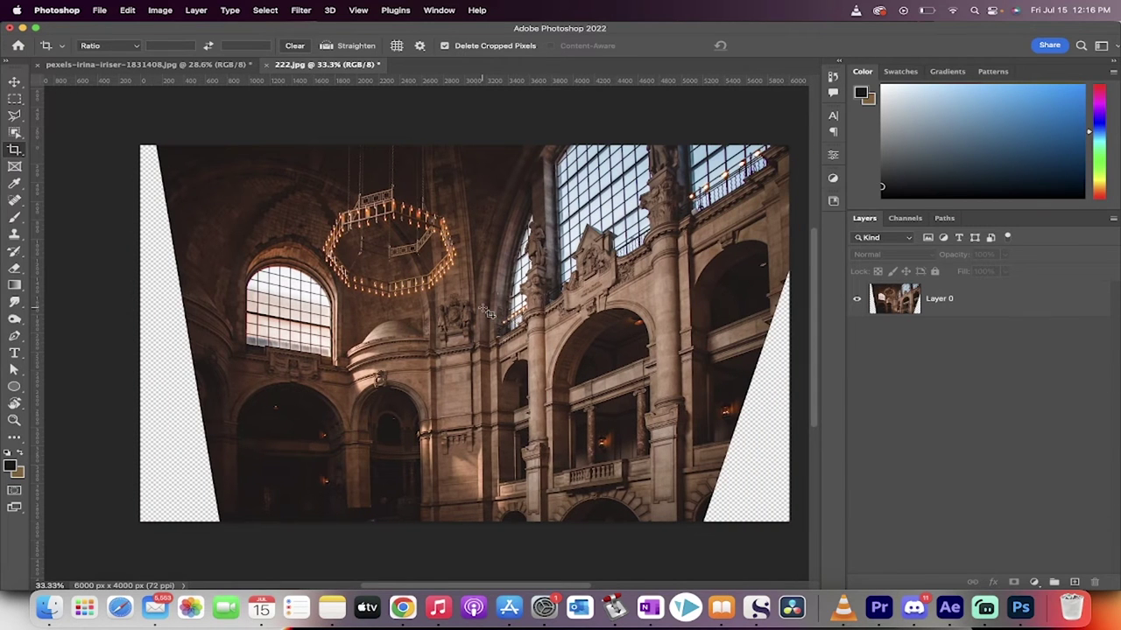
- With the Polygonal Lasso, outline the left transparent wedge
{"action": "left_click", "coordinate": [15, 115]}
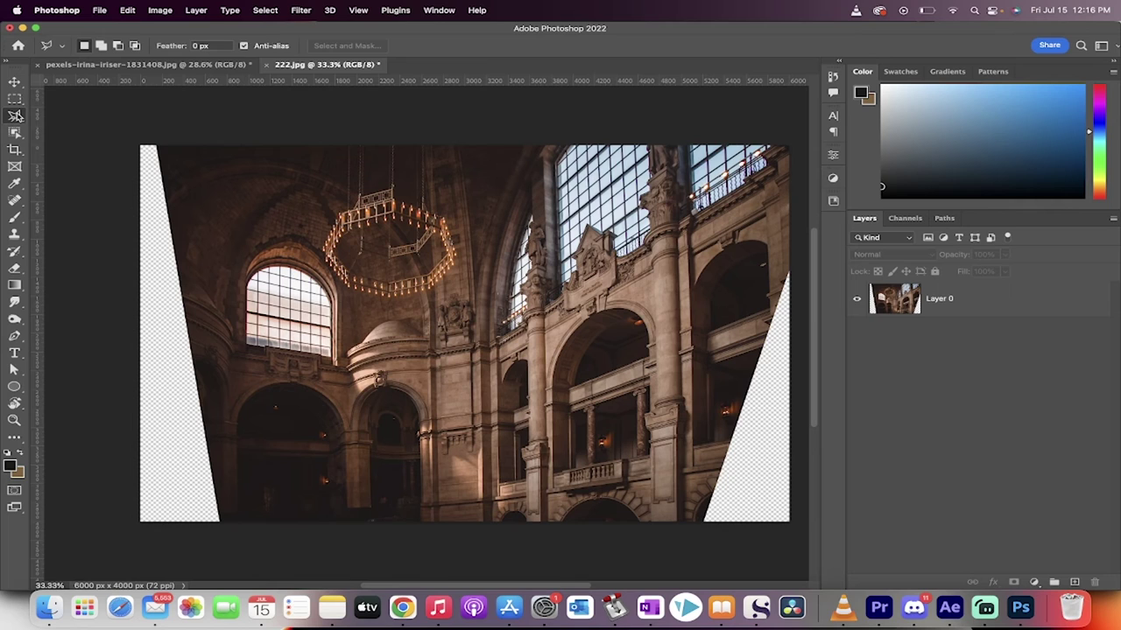
{"action": "left_click", "coordinate": [15, 115]}
{"action": "left_click", "coordinate": [92, 126]}
{"action": "left_click", "coordinate": [137, 145]}
{"action": "left_click", "coordinate": [224, 529]}
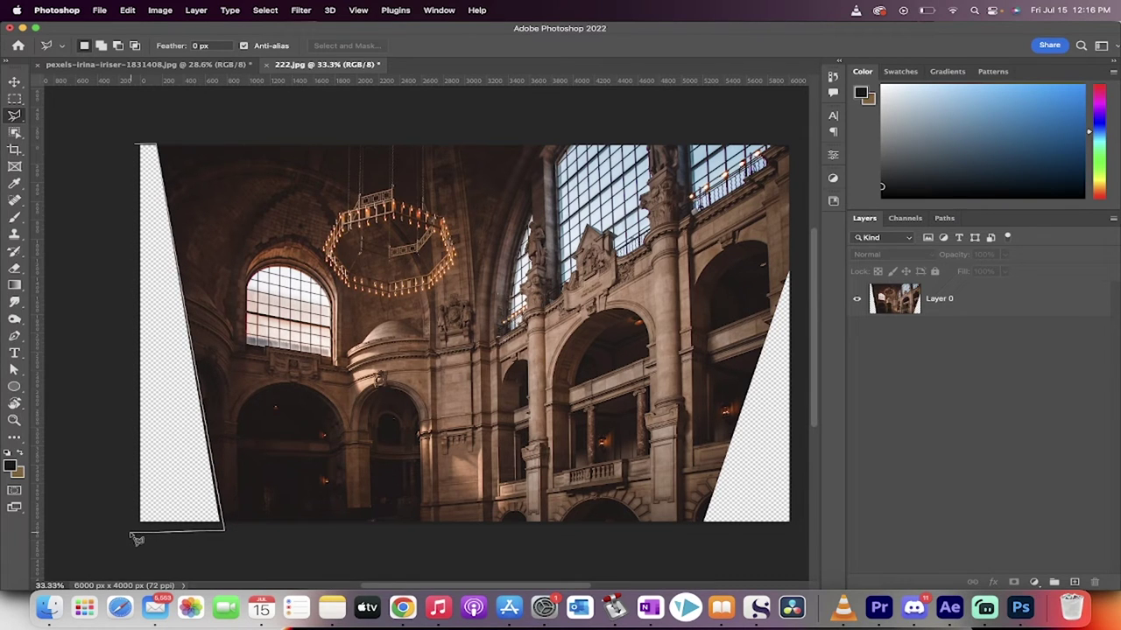
{"action": "left_click", "coordinate": [131, 531]}
{"action": "left_click", "coordinate": [137, 147]}
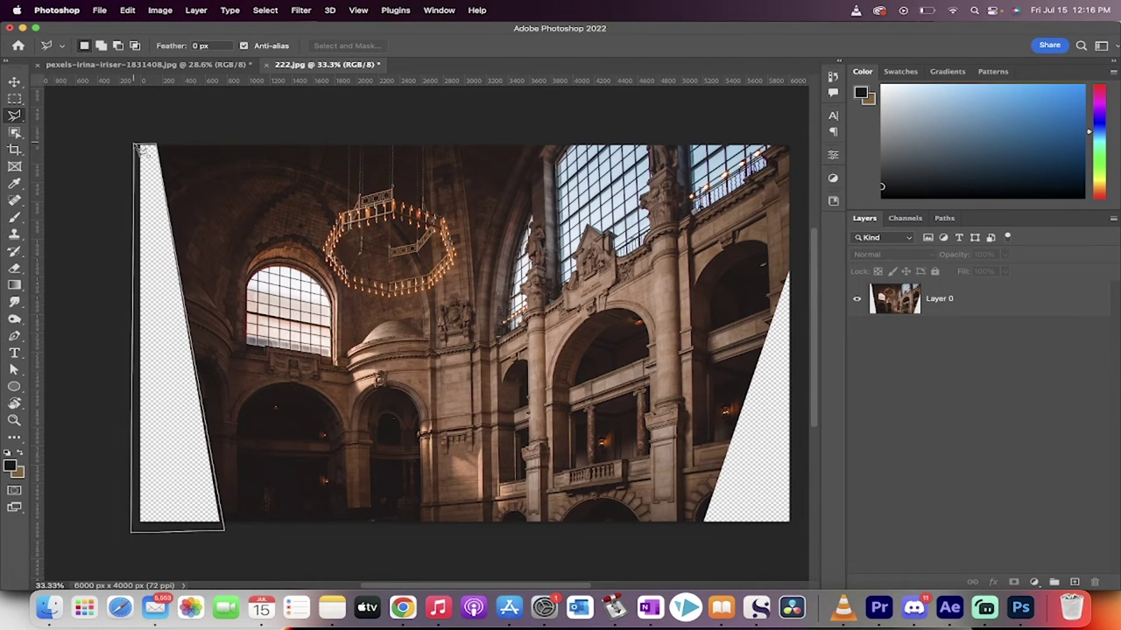
- Add the right transparent wedge to the lasso selection
{"action": "scroll", "coordinate": [150, 163], "scroll_direction": "right", "scroll_amount": 5}
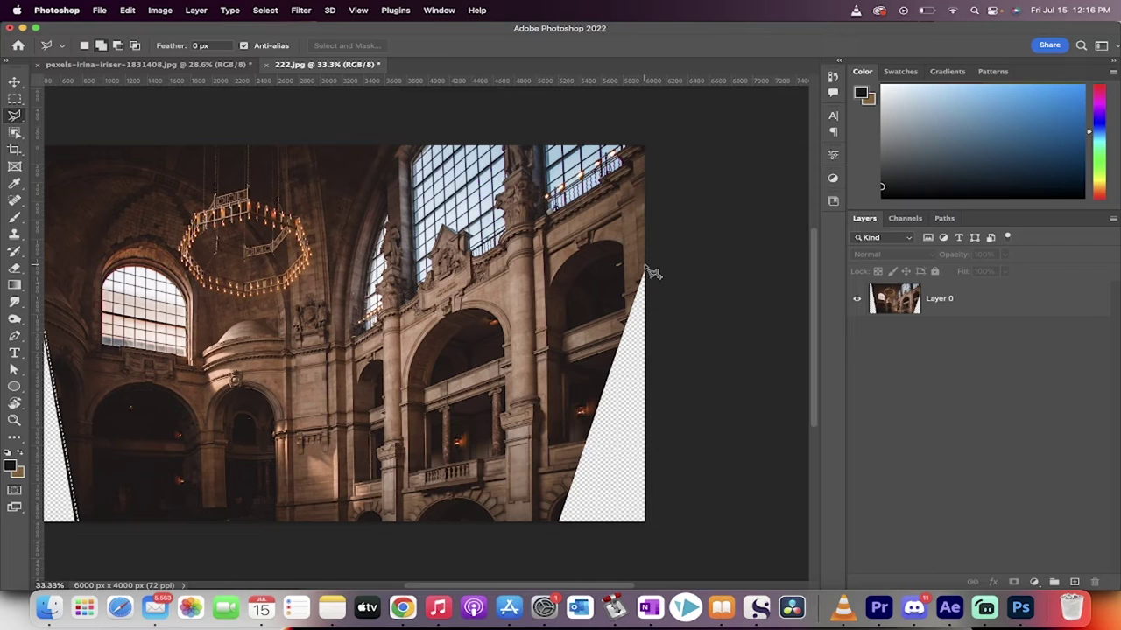
{"action": "left_click", "coordinate": [645, 266], "text": "shift"}
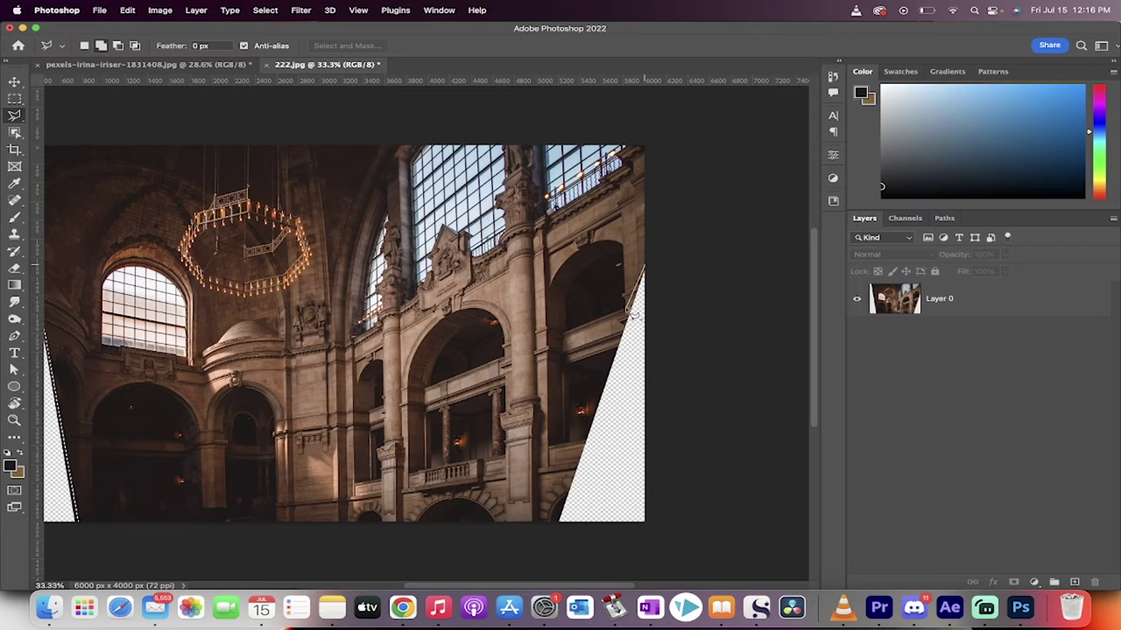
{"action": "left_click", "coordinate": [548, 523]}
{"action": "left_click", "coordinate": [653, 523]}
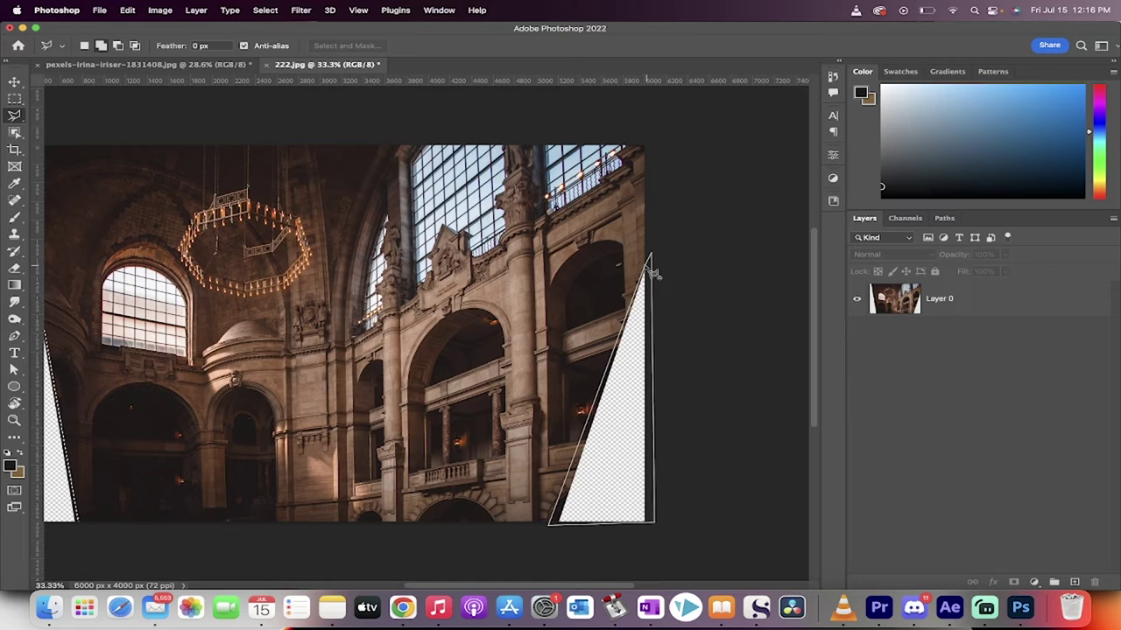
{"action": "left_click", "coordinate": [652, 271]}
{"action": "scroll", "coordinate": [635, 340], "scroll_direction": "left", "scroll_amount": 3}
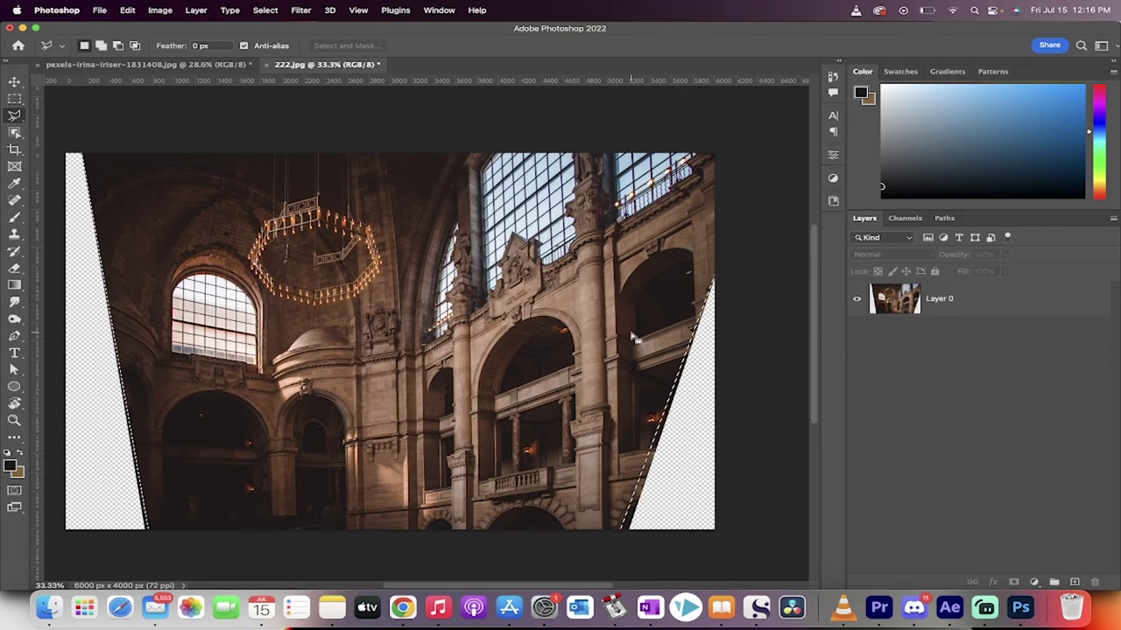
{"action": "scroll", "coordinate": [629, 341], "scroll_direction": "down", "scroll_amount": 2}
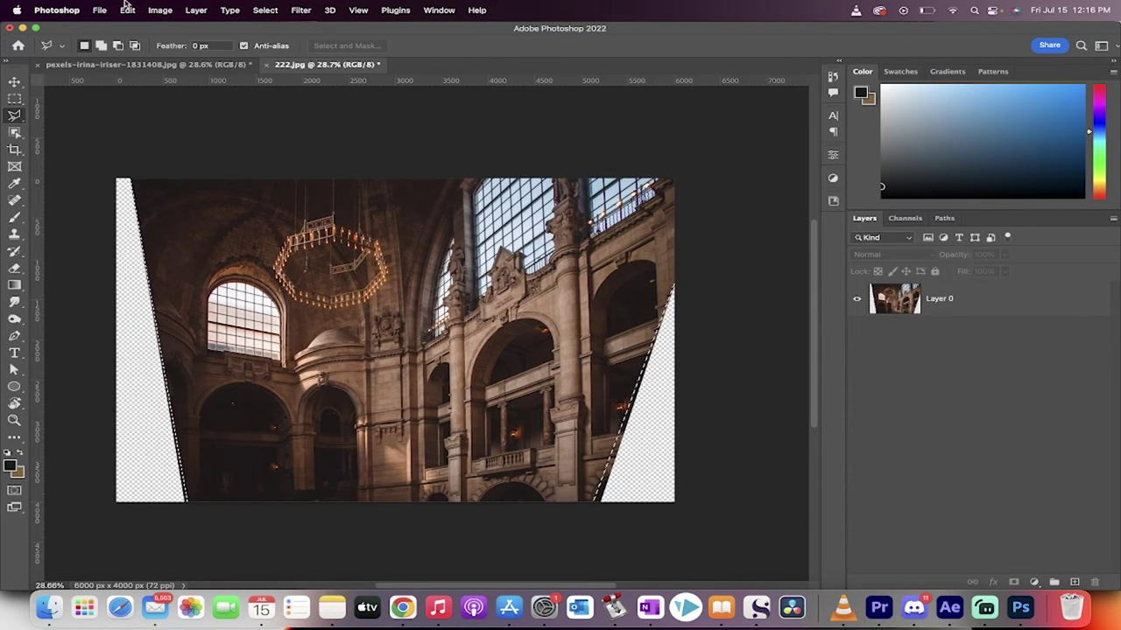
- Choose Edit > Content-Aware Fill for the selected wedges
{"action": "left_click", "coordinate": [127, 10]}
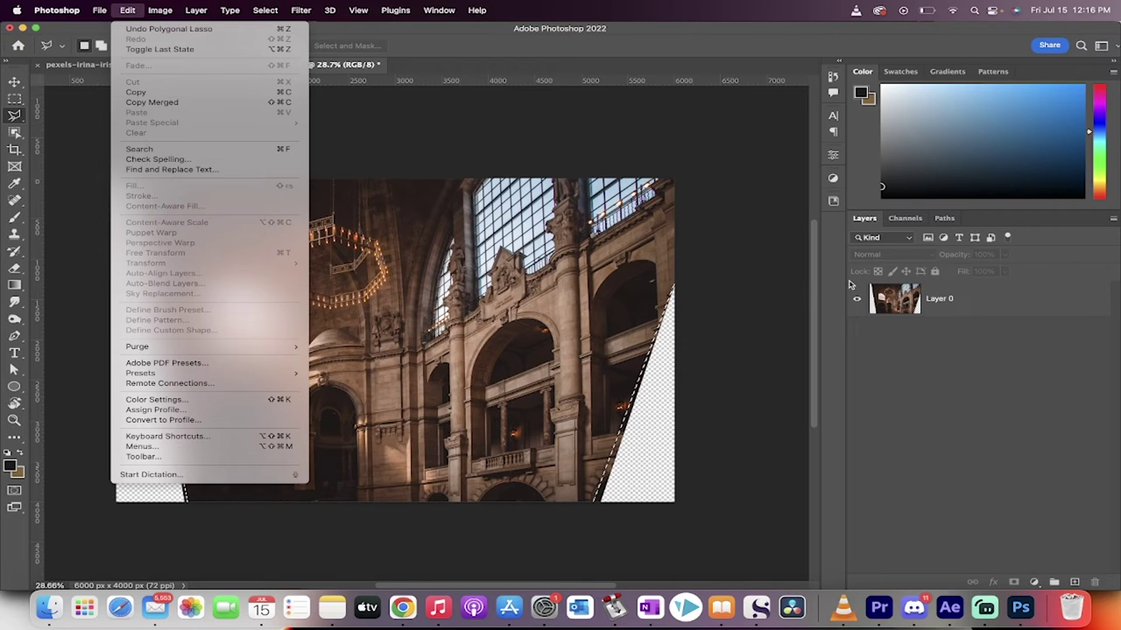
{"action": "left_click", "coordinate": [127, 10]}
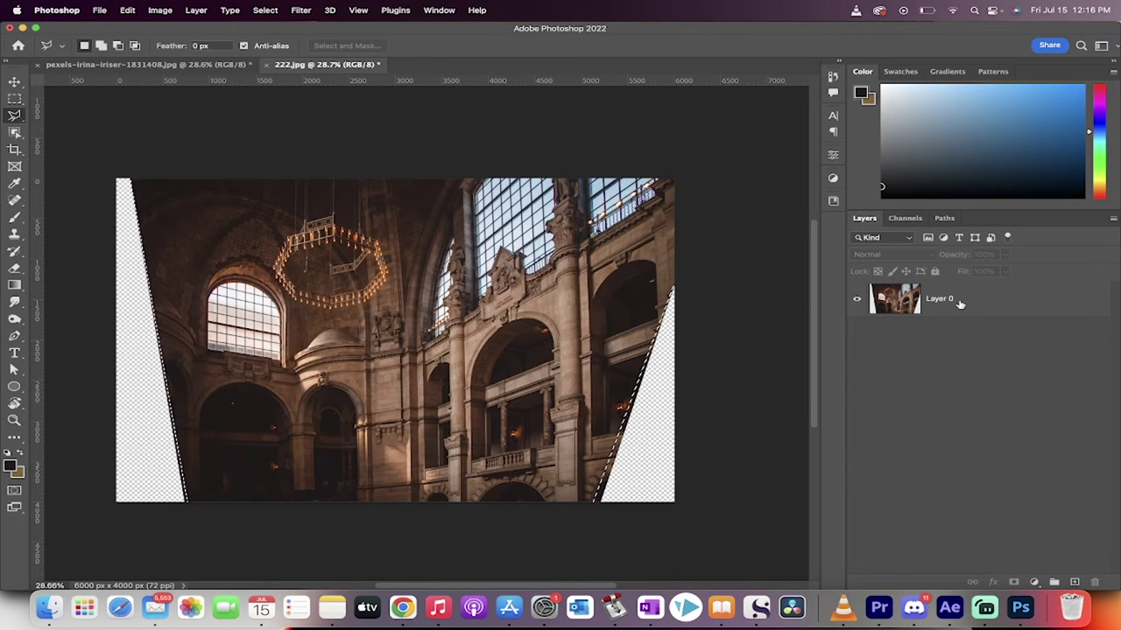
{"action": "left_click", "coordinate": [129, 9]}
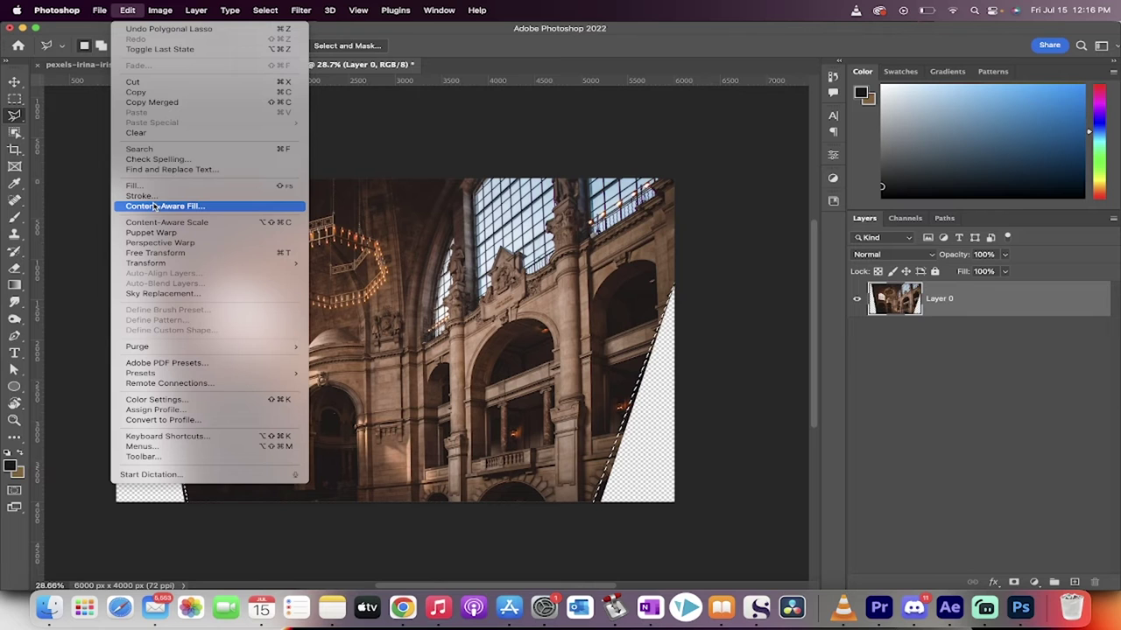
{"action": "left_click", "coordinate": [154, 207]}
- Paint sampling areas beside the right and left wedges with the Sampling Brush
{"action": "left_click", "coordinate": [561, 232]}
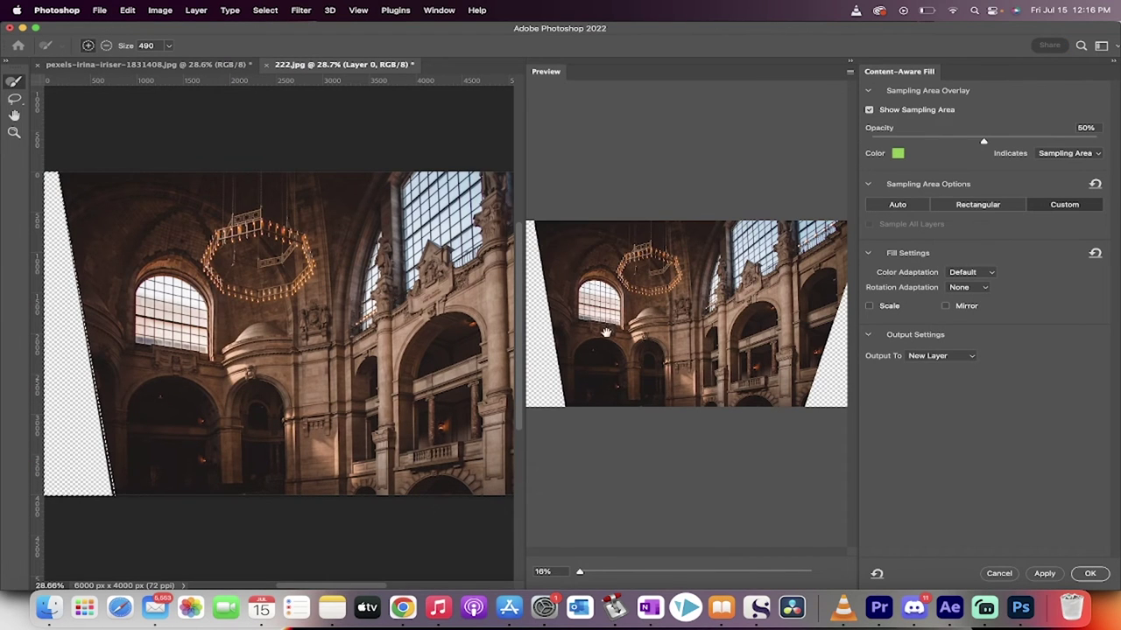
{"action": "scroll", "coordinate": [346, 340], "scroll_direction": "right", "scroll_amount": 5}
{"action": "scroll", "coordinate": [348, 340], "scroll_direction": "down", "scroll_amount": 2}
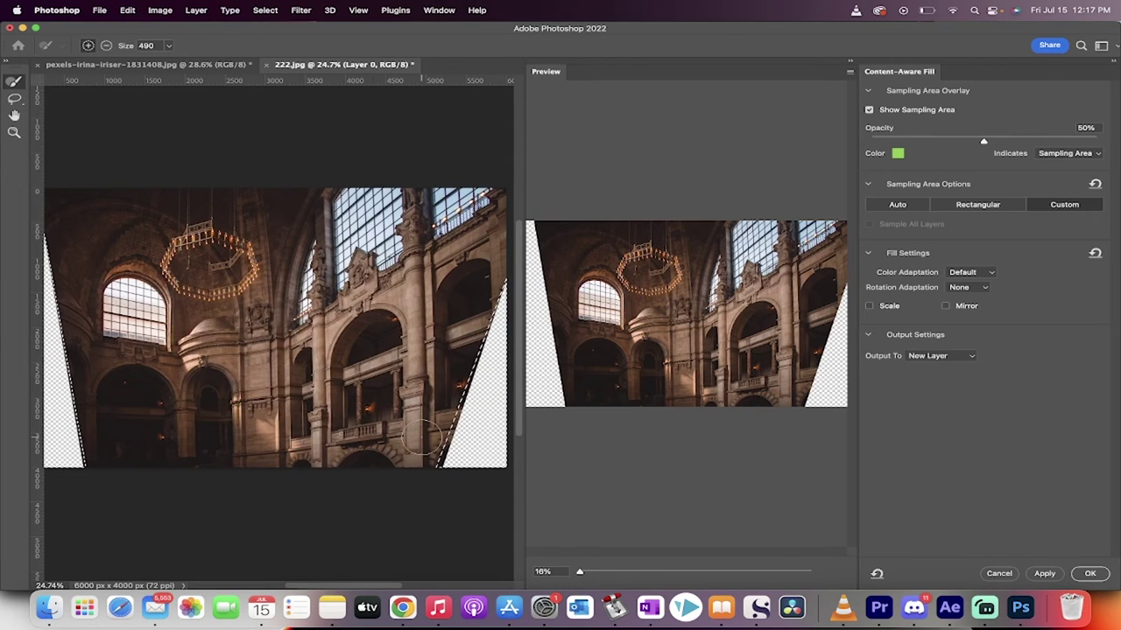
{"action": "mouse_move", "coordinate": [413, 458]}
{"action": "left_mouse_down"}
{"action": "mouse_move", "coordinate": [484, 311]}
{"action": "mouse_move", "coordinate": [491, 206]}
{"action": "mouse_move", "coordinate": [433, 407]}
{"action": "mouse_move", "coordinate": [372, 463]}
{"action": "left_mouse_up"}
{"action": "left_click", "coordinate": [97, 448]}
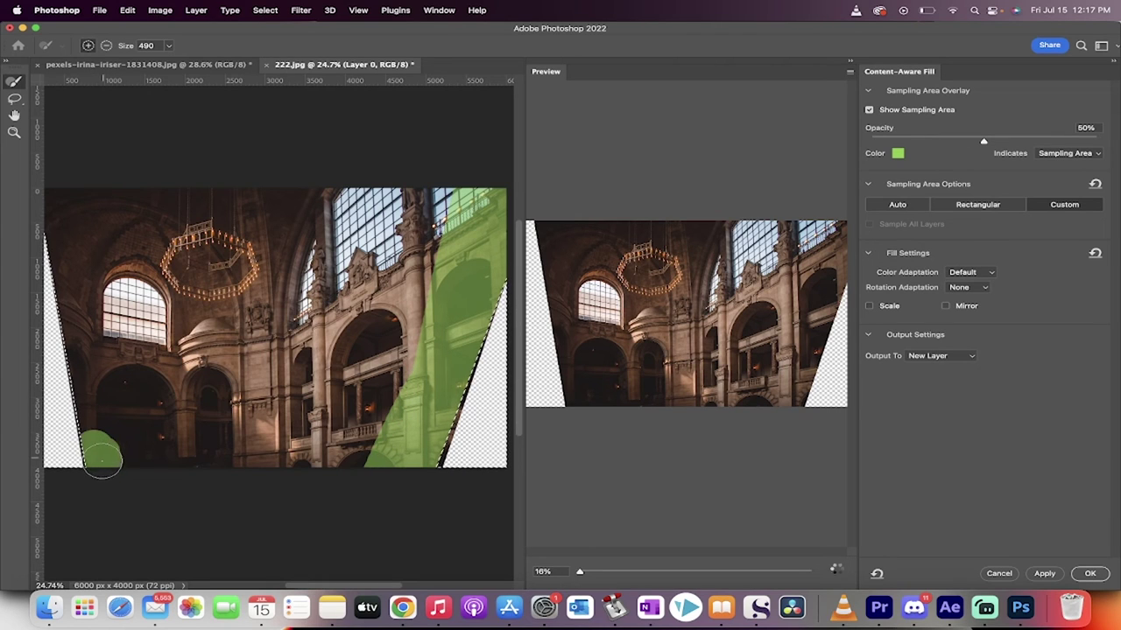
{"action": "mouse_move", "coordinate": [98, 447]}
{"action": "left_mouse_down"}
{"action": "mouse_move", "coordinate": [28, 282]}
{"action": "mouse_move", "coordinate": [48, 325]}
{"action": "mouse_move", "coordinate": [62, 303]}
{"action": "mouse_move", "coordinate": [46, 223]}
{"action": "mouse_move", "coordinate": [83, 306]}
{"action": "mouse_move", "coordinate": [115, 446]}
{"action": "mouse_move", "coordinate": [163, 539]}
{"action": "mouse_move", "coordinate": [109, 414]}
{"action": "mouse_move", "coordinate": [61, 351]}
{"action": "mouse_move", "coordinate": [46, 215]}
{"action": "mouse_move", "coordinate": [74, 229]}
{"action": "mouse_move", "coordinate": [60, 179]}
{"action": "mouse_move", "coordinate": [106, 388]}
{"action": "left_mouse_up"}
- Trim the lower-left sampling area, then output the fill to a new layer
{"action": "scroll", "coordinate": [106, 388], "scroll_direction": "left", "scroll_amount": 3}
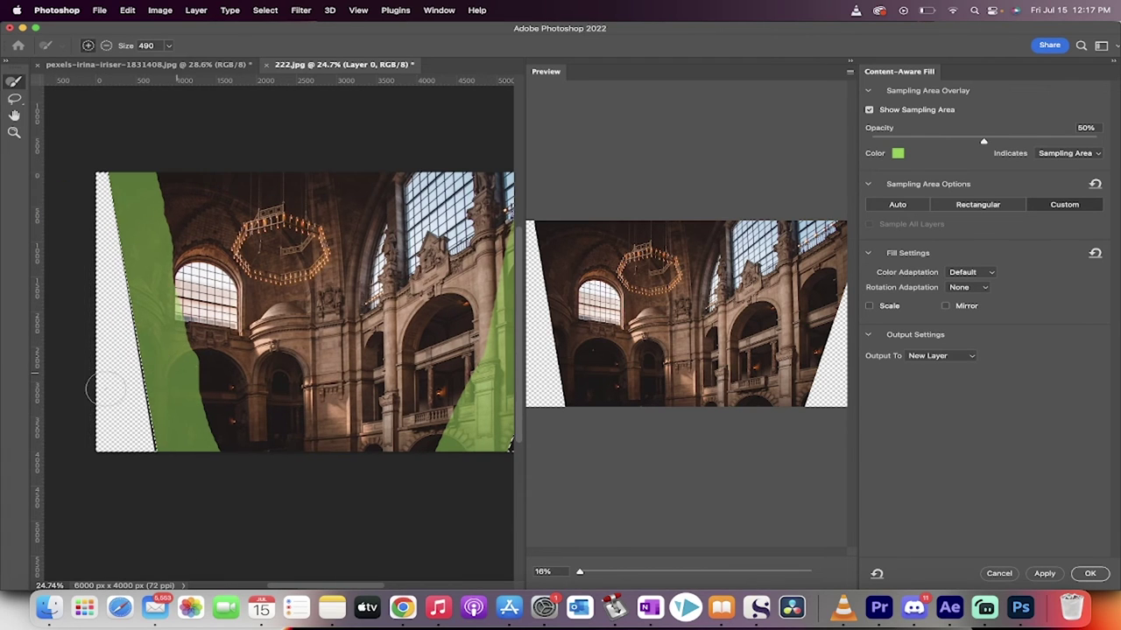
{"action": "scroll", "coordinate": [220, 378], "scroll_direction": "right", "scroll_amount": 1}
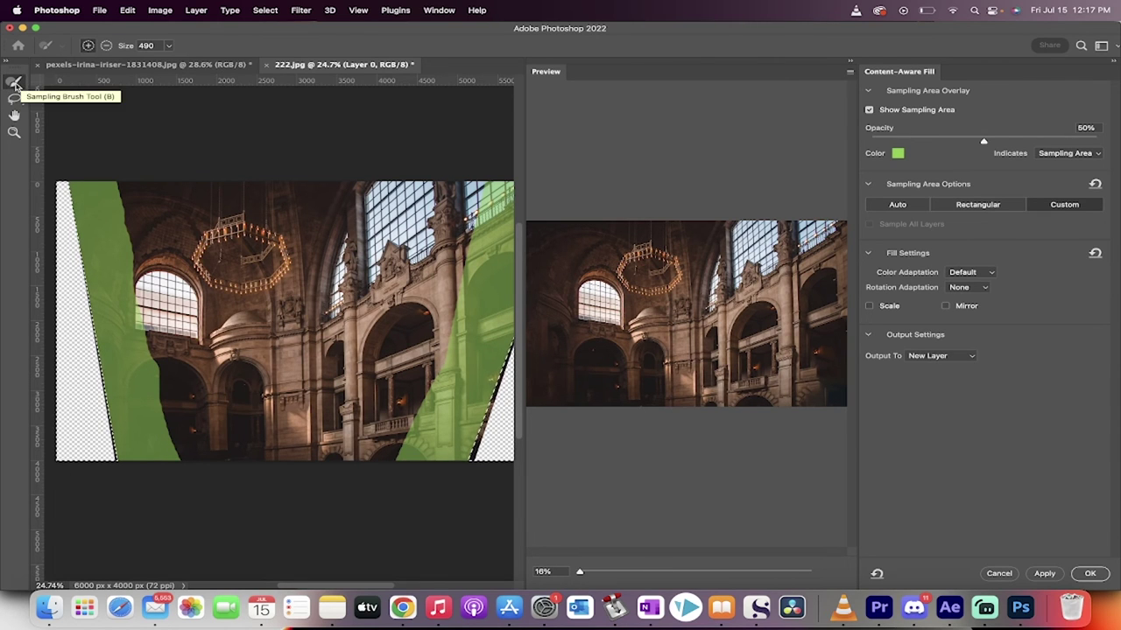
{"action": "left_click", "coordinate": [13, 83]}
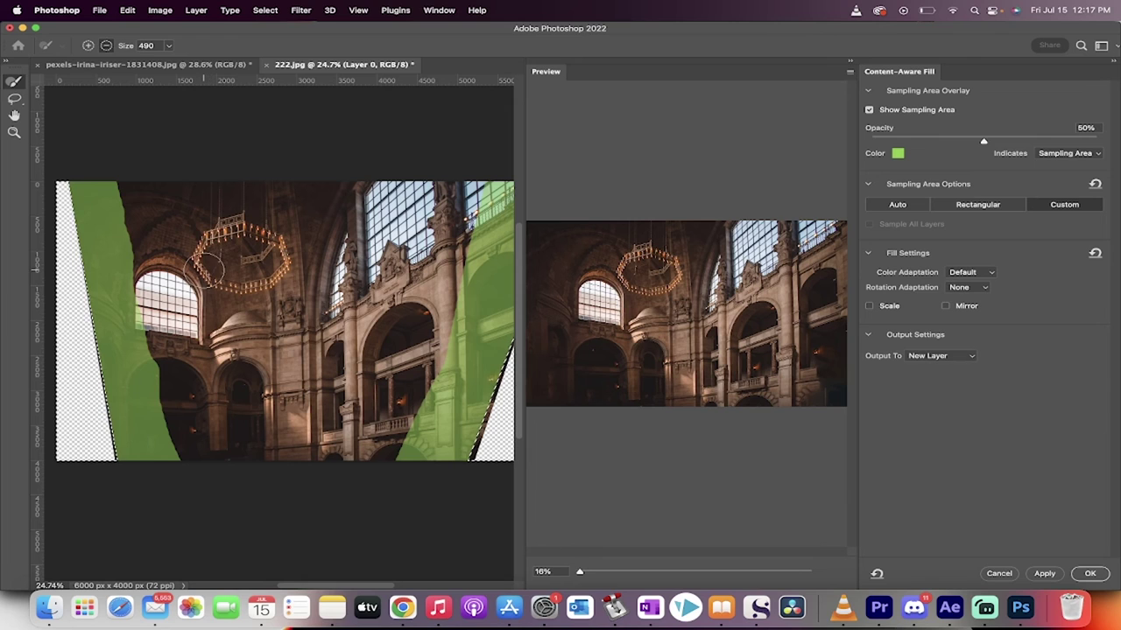
{"action": "mouse_move", "coordinate": [174, 364]}
{"action": "left_mouse_down"}
{"action": "mouse_move", "coordinate": [201, 451]}
{"action": "mouse_move", "coordinate": [199, 478]}
{"action": "mouse_move", "coordinate": [189, 454]}
{"action": "left_mouse_up"}
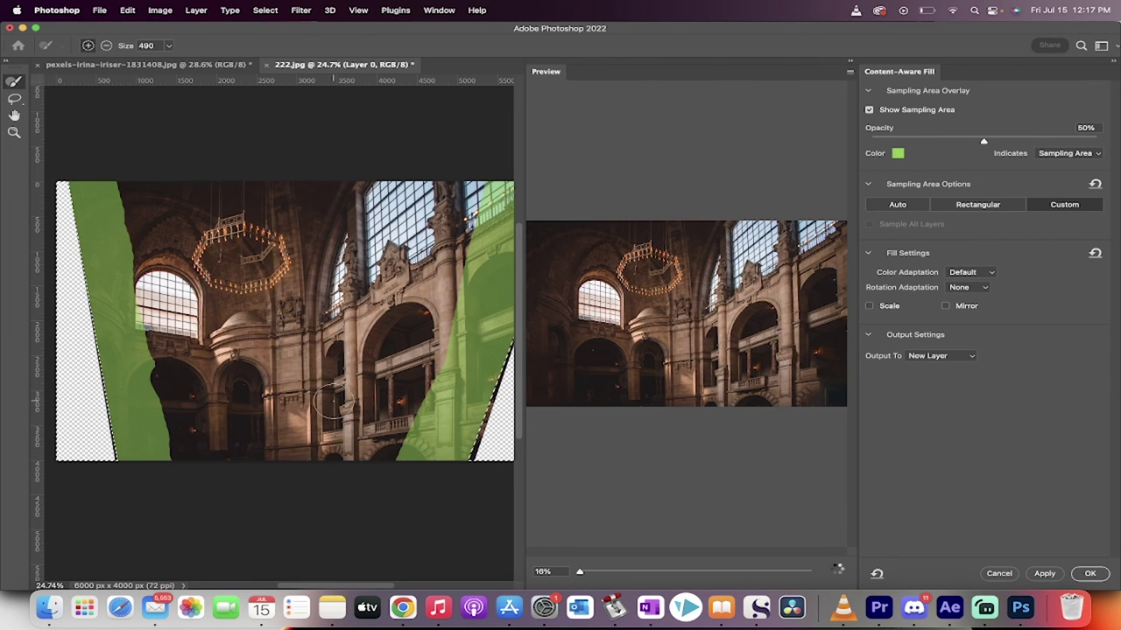
{"action": "scroll", "coordinate": [403, 382], "scroll_direction": "right", "scroll_amount": 2}
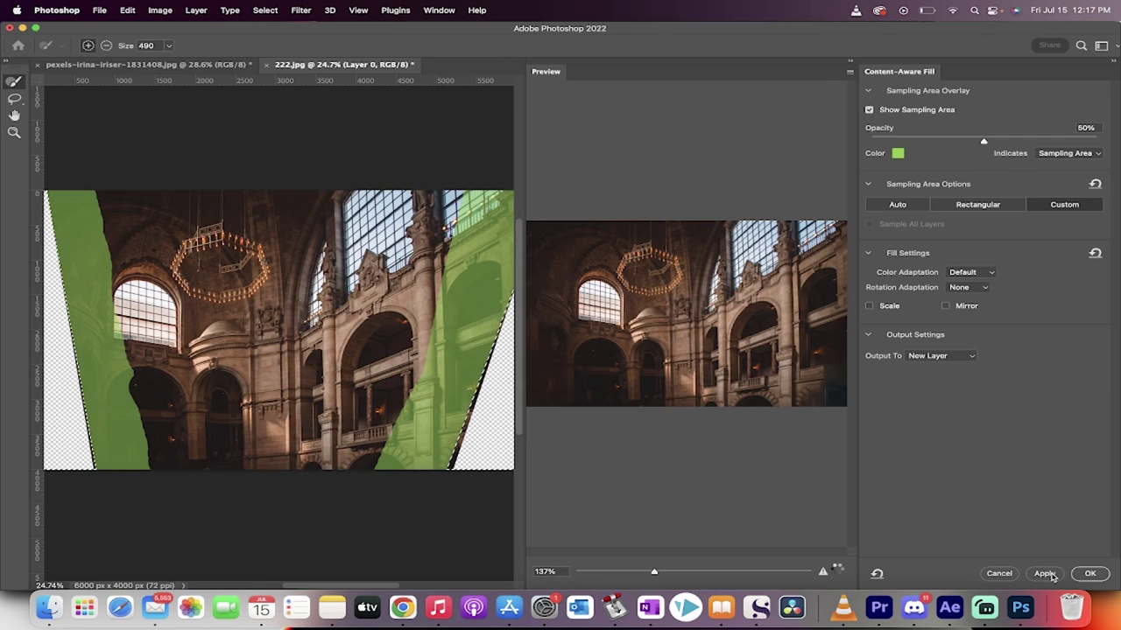
{"action": "left_click", "coordinate": [1089, 575]}
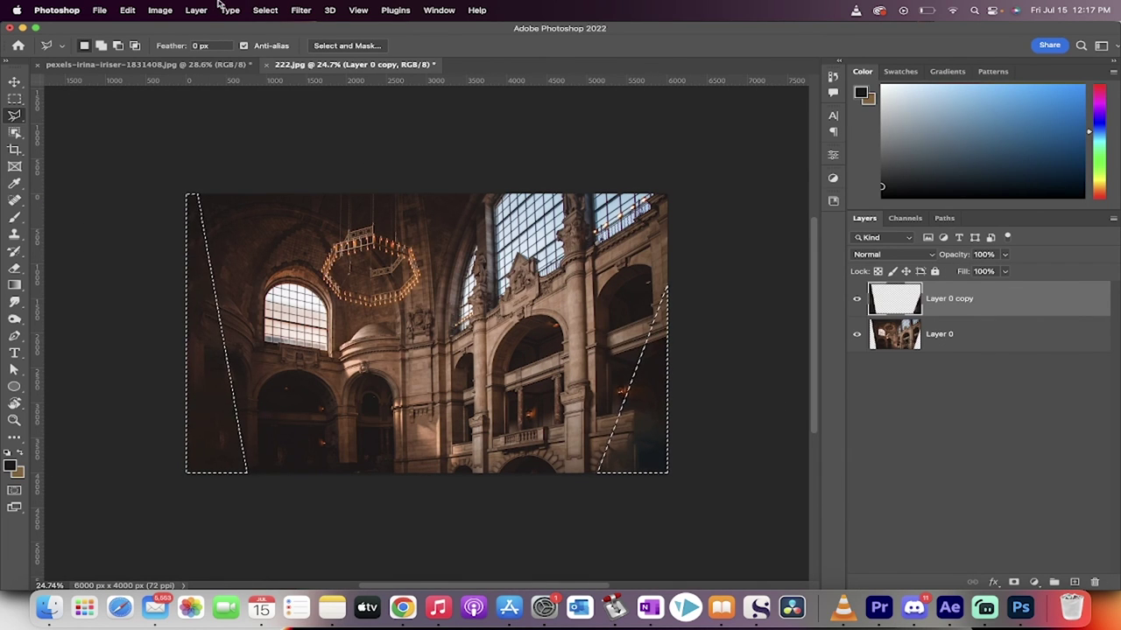
- Deselect via the Select menu to remove the selection outlines from 222.jpg
{"action": "left_click", "coordinate": [263, 9]}
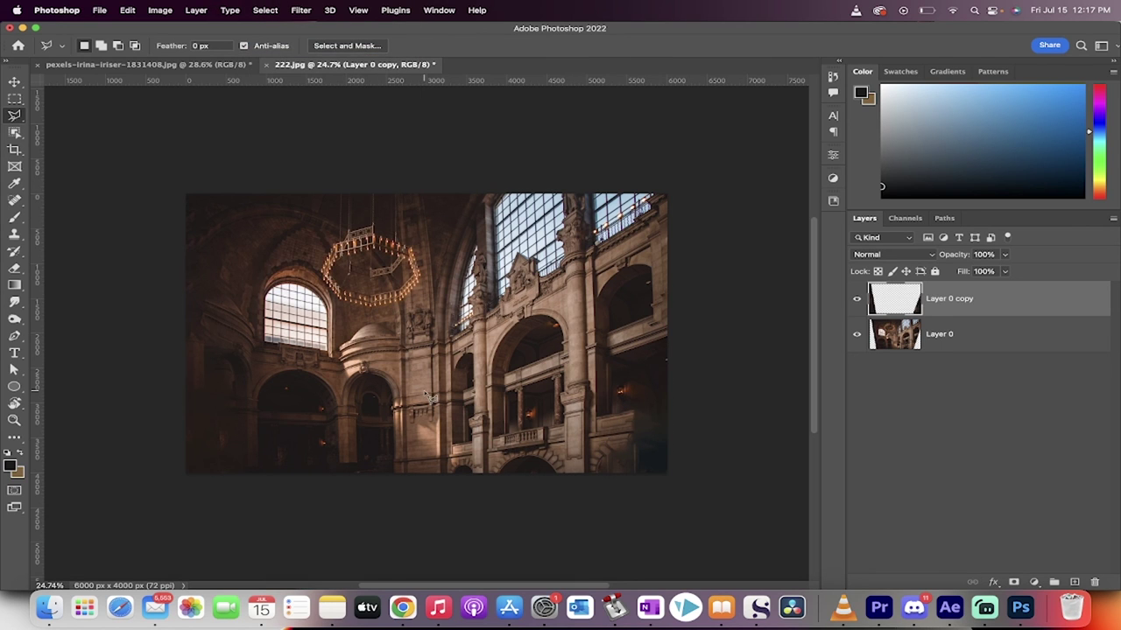
{"action": "scroll", "coordinate": [430, 399], "scroll_direction": "up", "scroll_amount": 1}
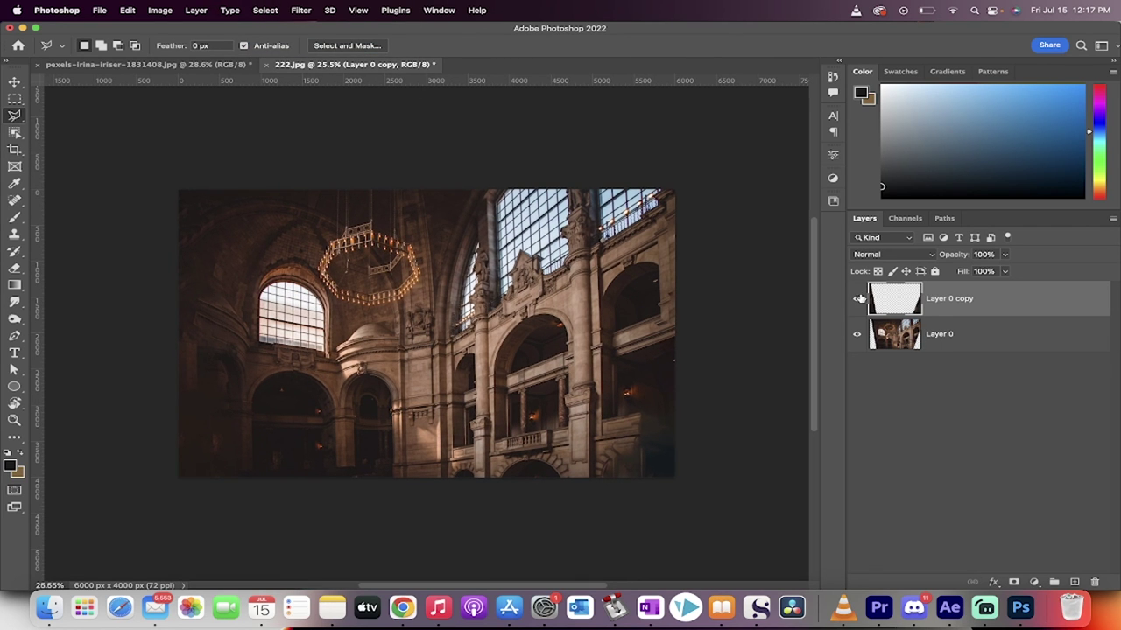